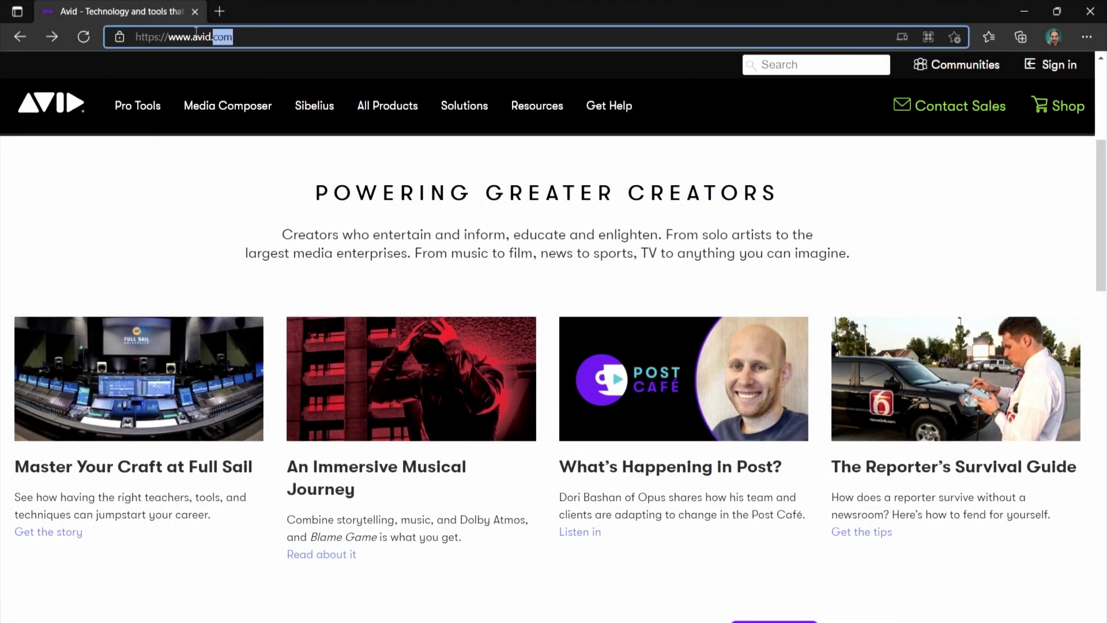
- Go to 10.105.175.100, sign in as NT-Team_Admin, and replace the initial password
type("10.105.175.100")
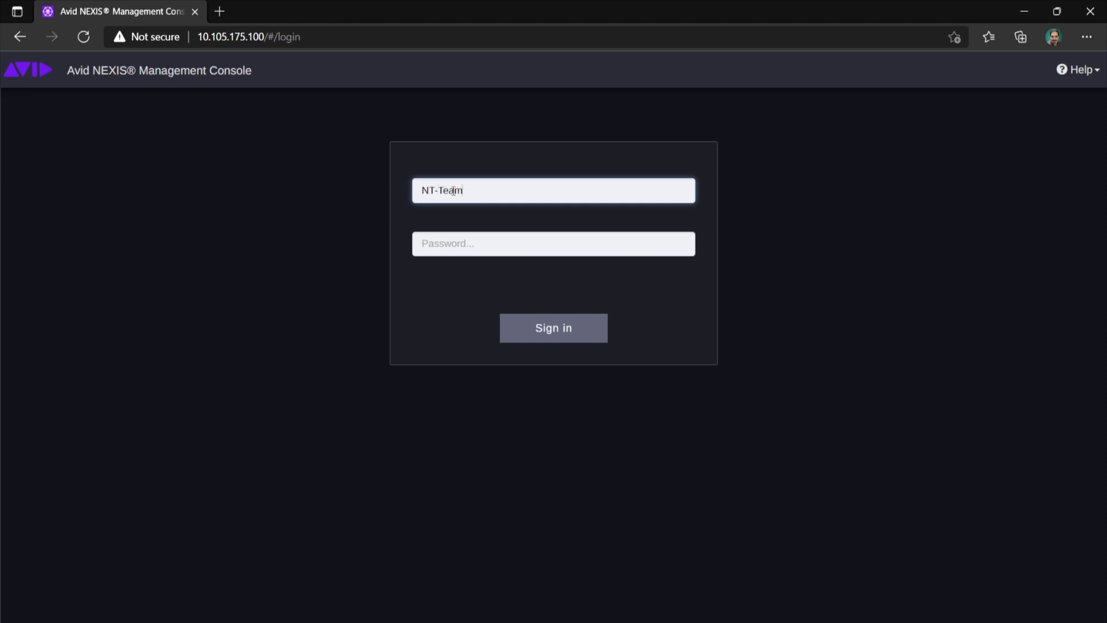
type("_Admin")
key("Tab")
type("***")
key("Return")
left_click(433, 242)
left_click(465, 436)
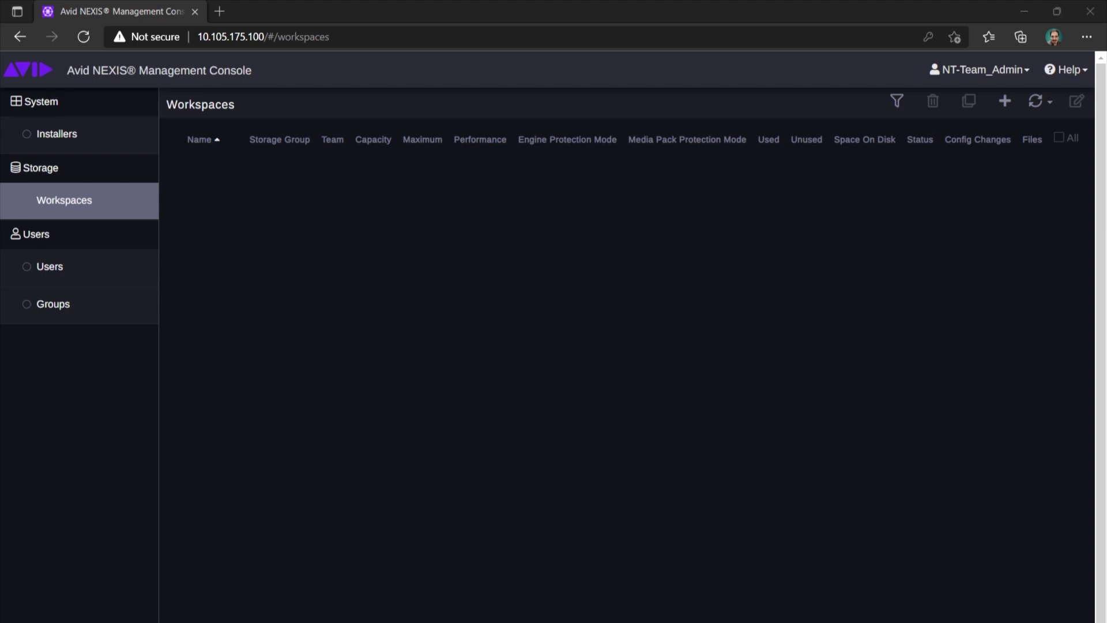
- Add a new workspace and keep ScaleOut_StorageGroup as its storage group
left_click(1004, 103)
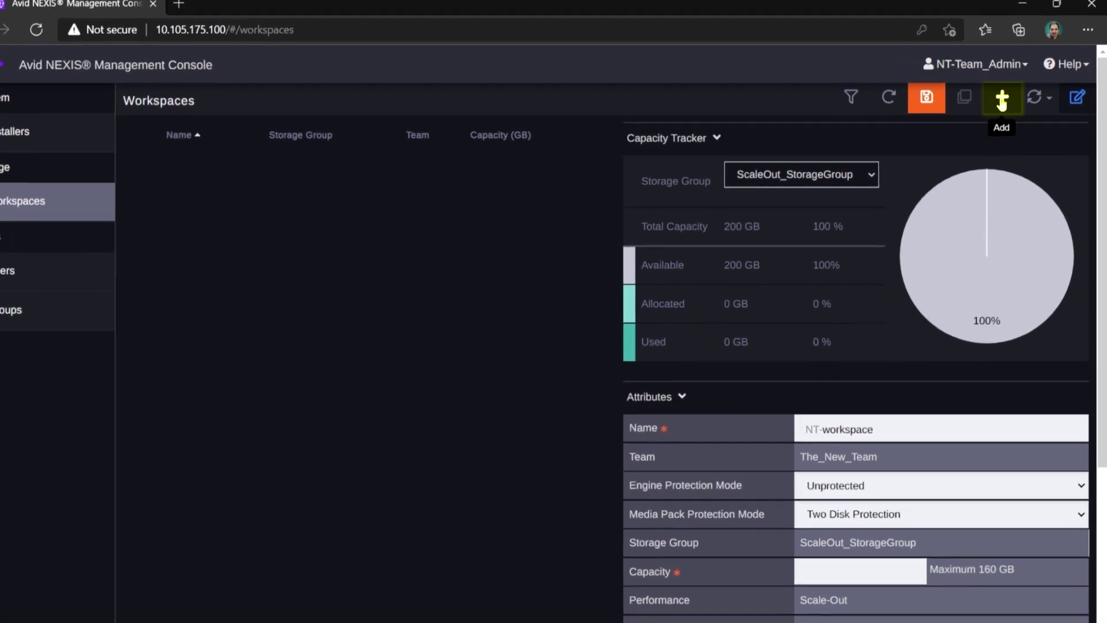
left_click(863, 181)
left_click(812, 184)
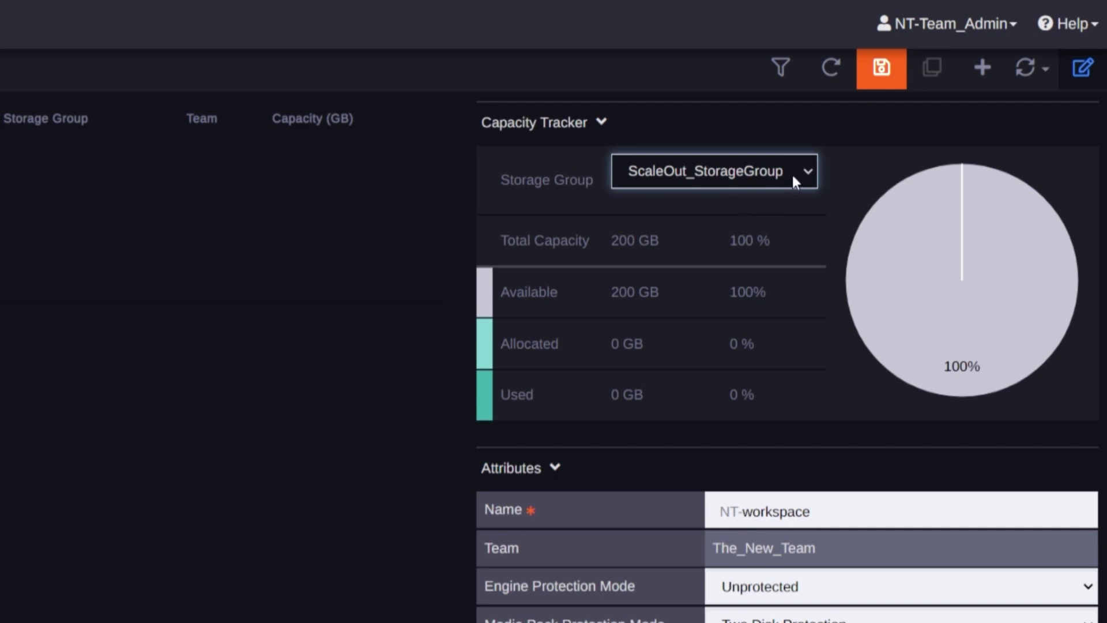
- Rename the workspace to NT-episode1 and set media pack protection to One Disk Protection
scroll(831, 327, "down", 6)
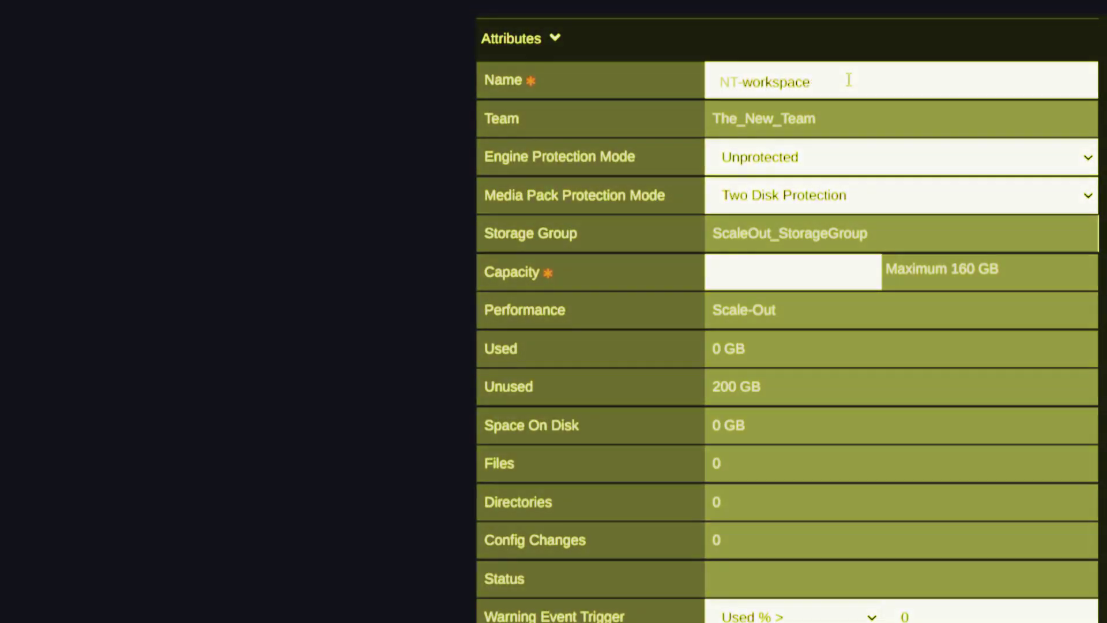
left_click(848, 80)
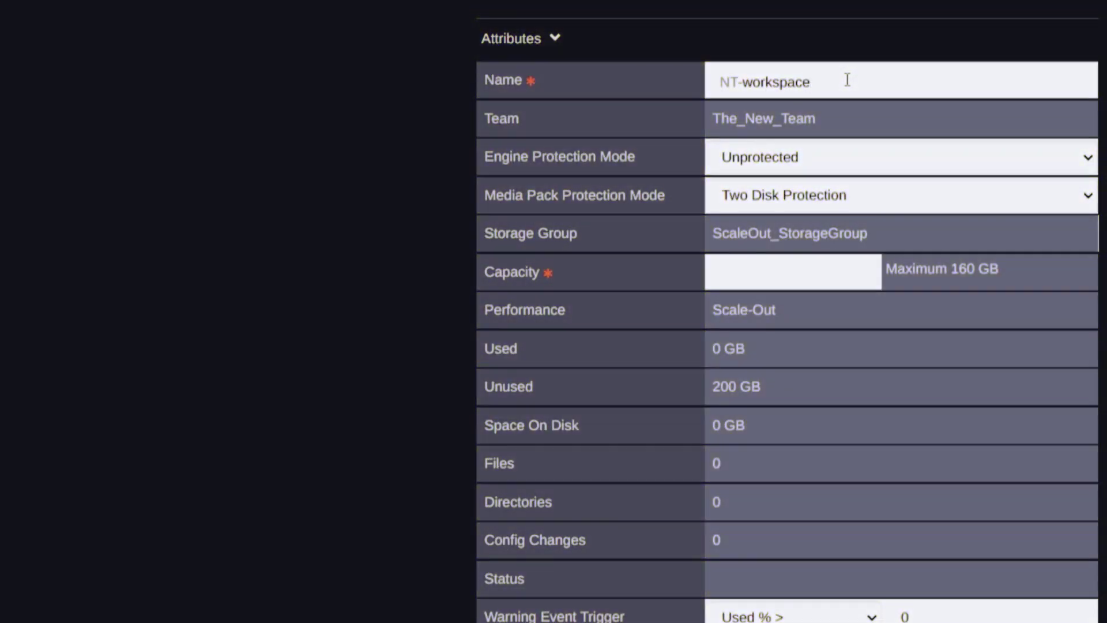
left_click_drag(848, 79, 743, 82)
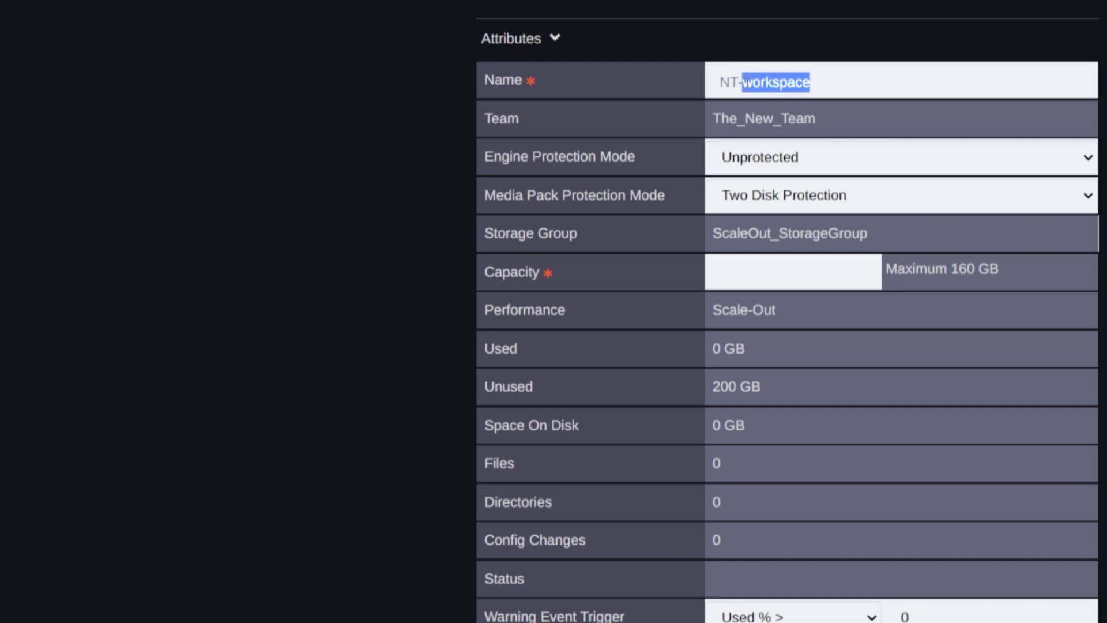
type("episod")
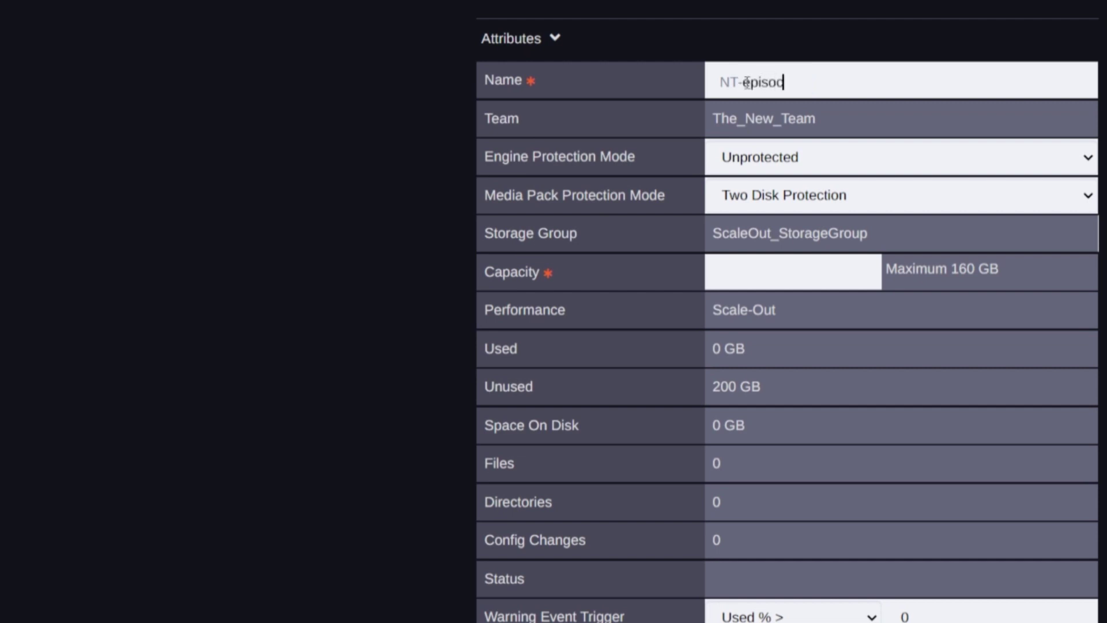
type("e1")
left_click(729, 156)
left_click(750, 186)
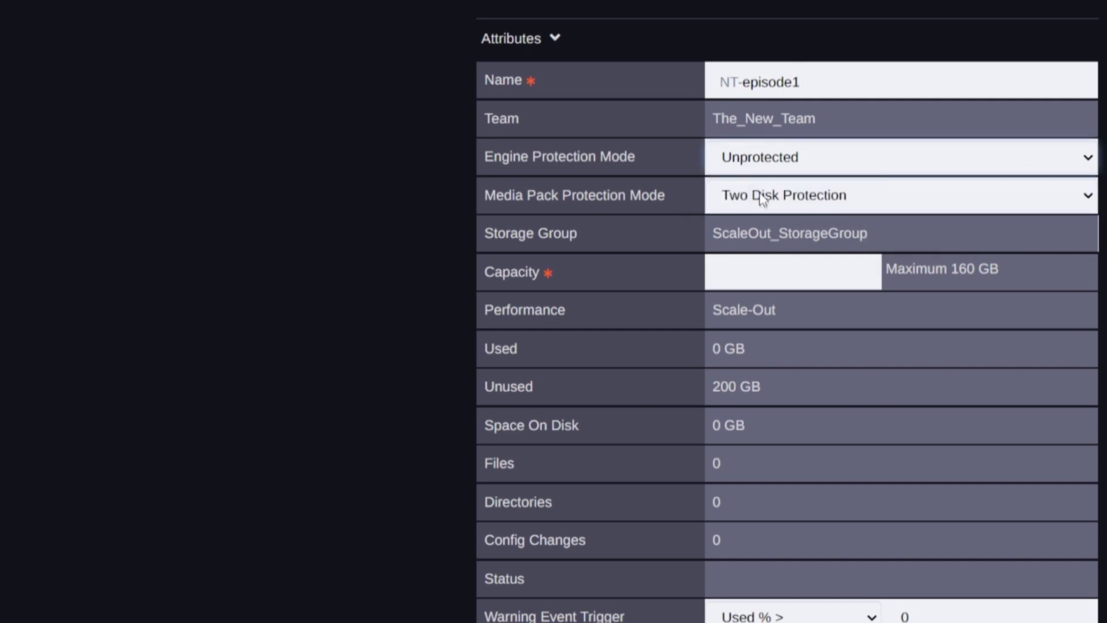
left_click(764, 199)
left_click(765, 223)
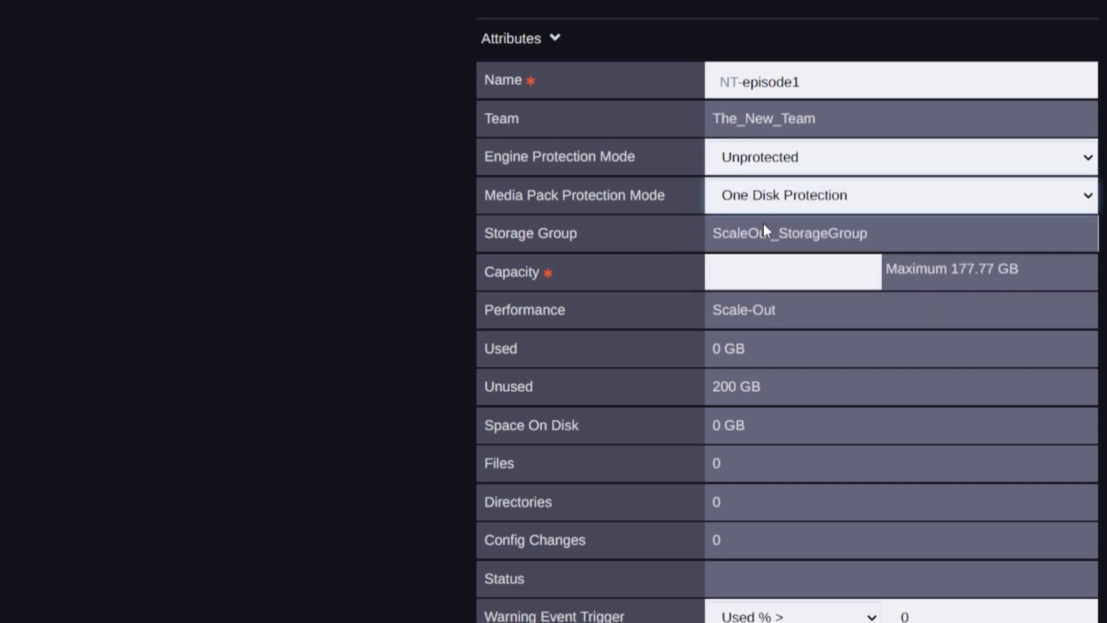
- Set the workspace capacity to 40 GB, warning trigger to 80% and error trigger to 95%
left_click(757, 285)
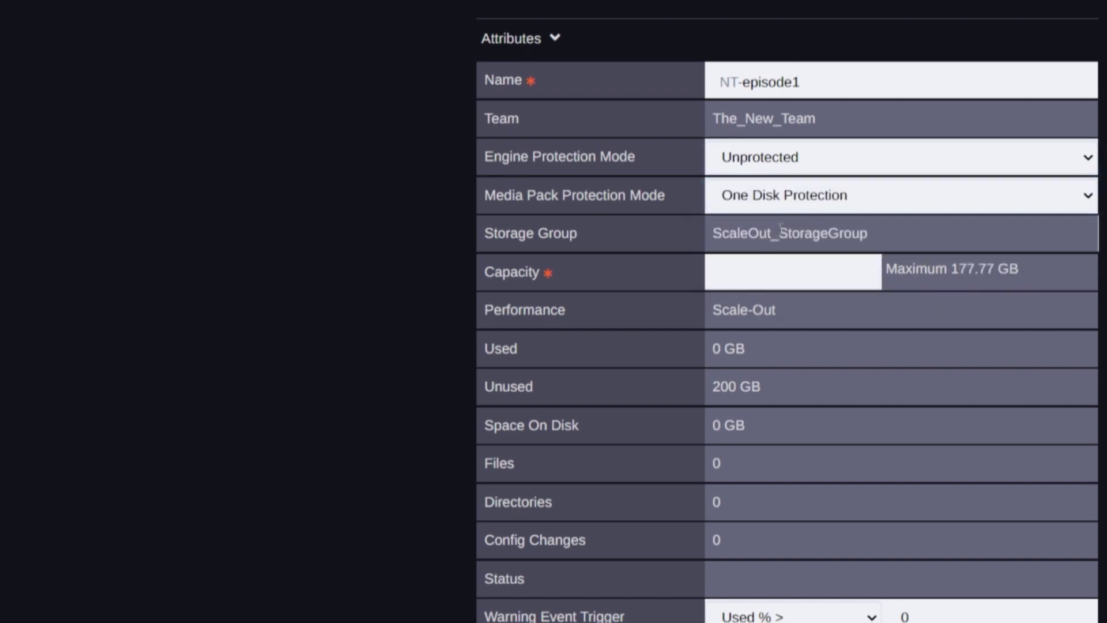
type("40")
scroll(863, 400, "down", 3)
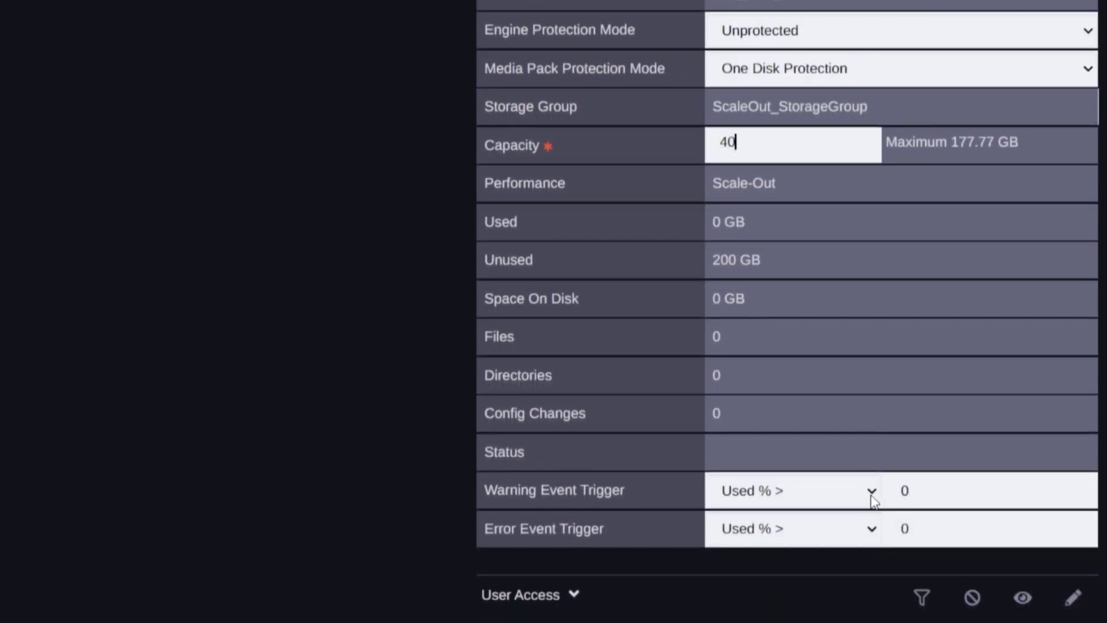
left_click(968, 484)
type("80")
double_click(905, 528)
type("95")
scroll(848, 519, "up", 3)
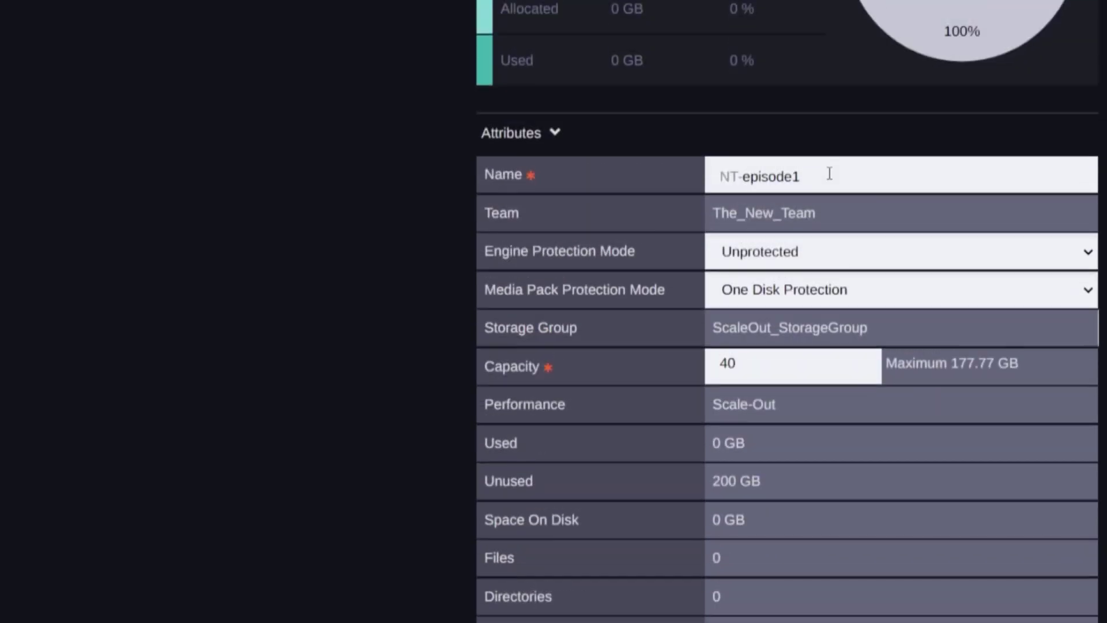
- Remove the rejected space from the NT-episode1 name and tick All under User Access
left_click(795, 83)
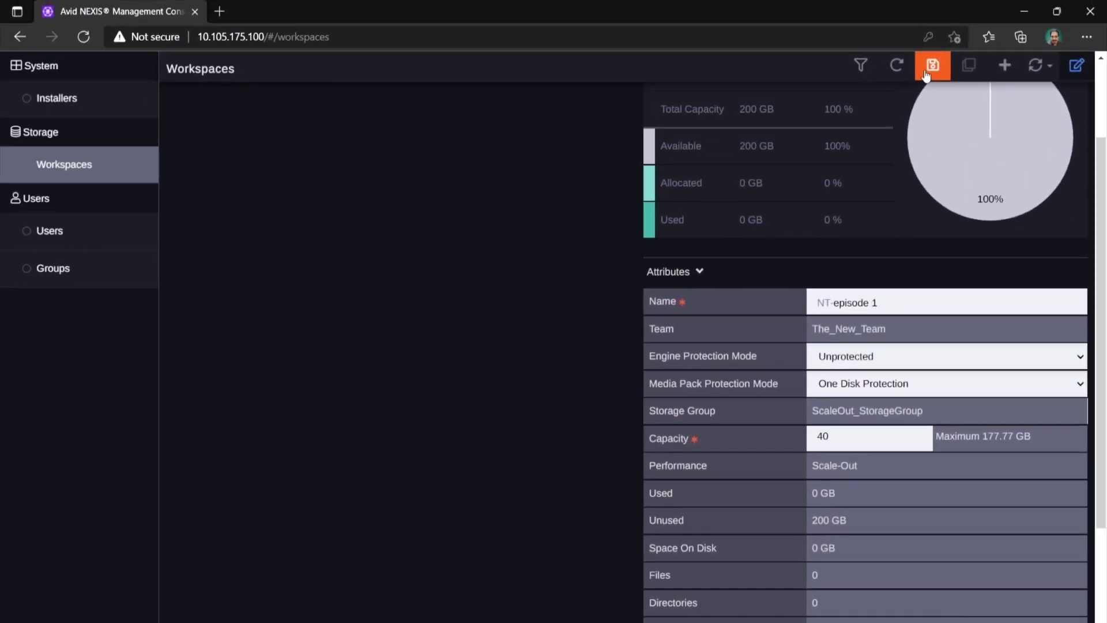
left_click(929, 66)
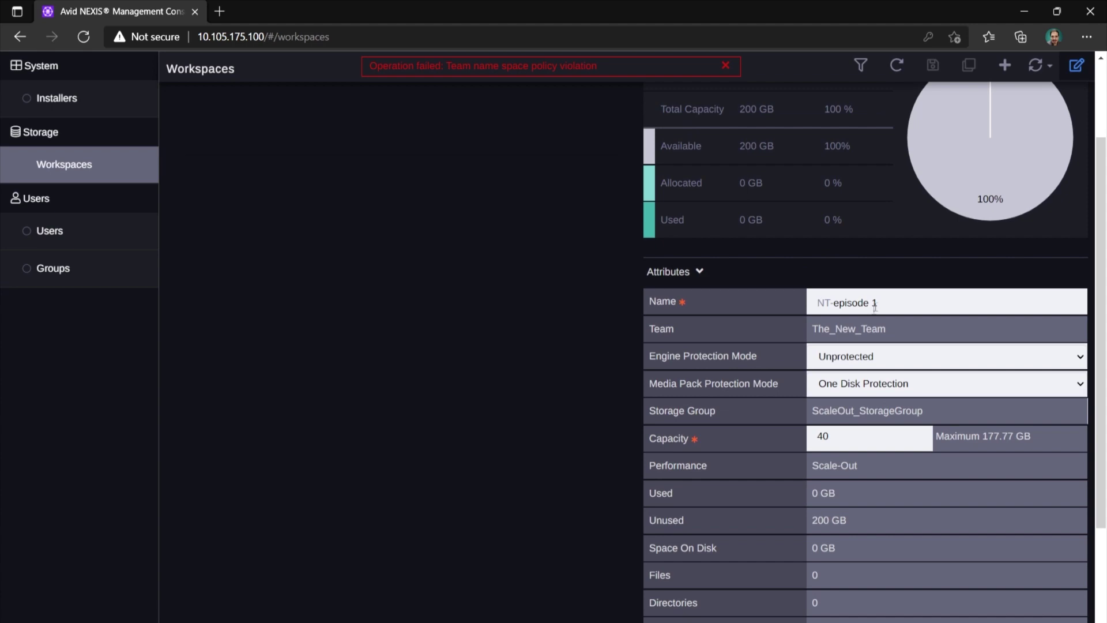
key("Delete")
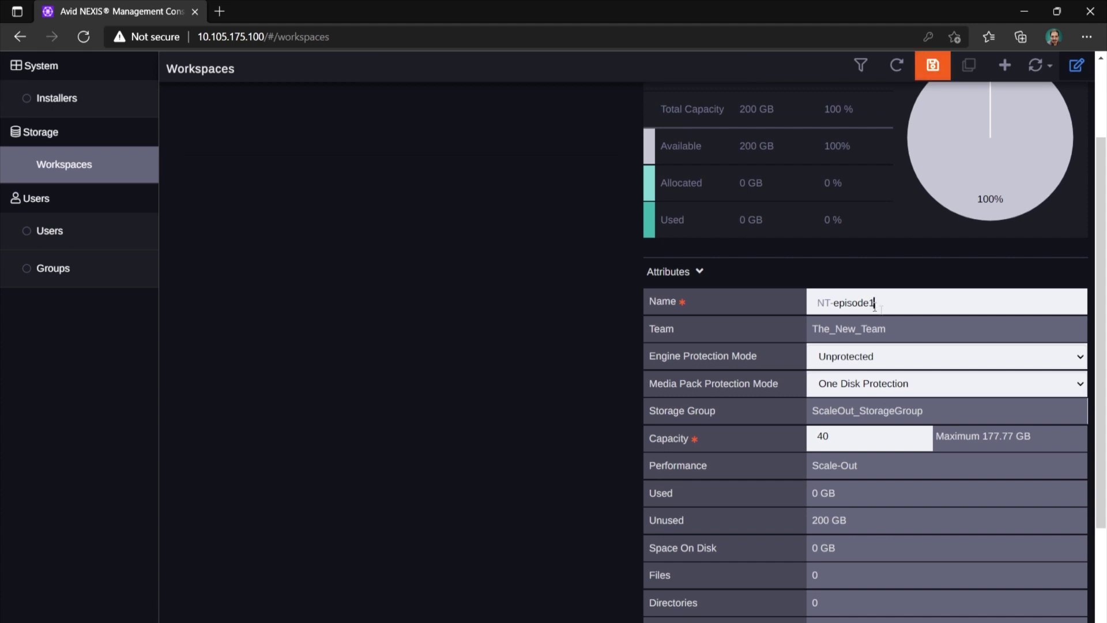
scroll(938, 392, "down", 3)
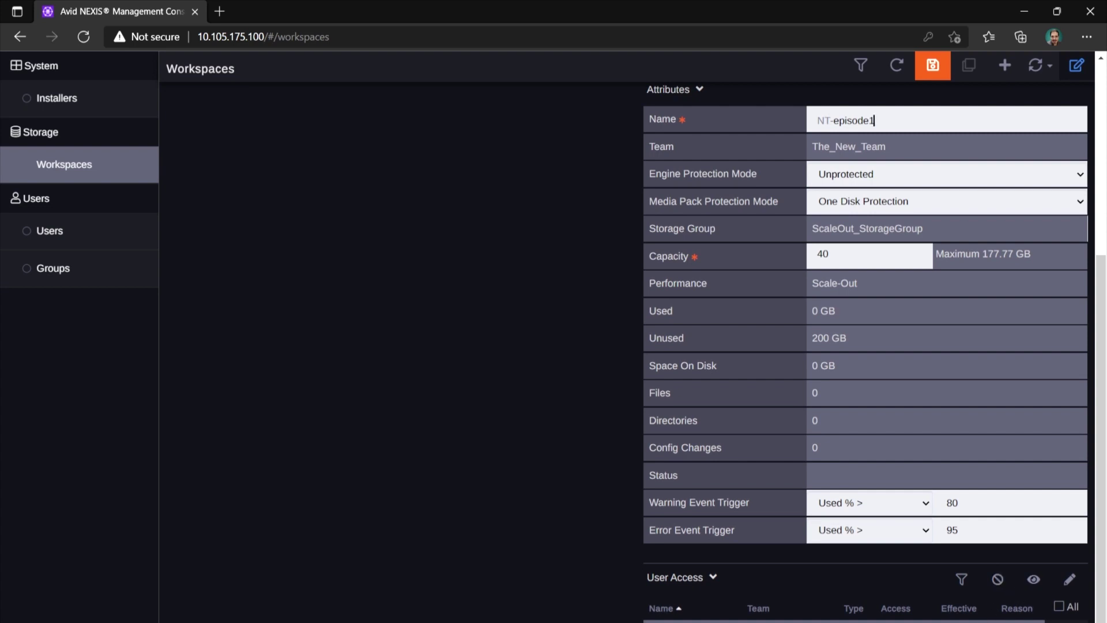
left_click(1058, 605)
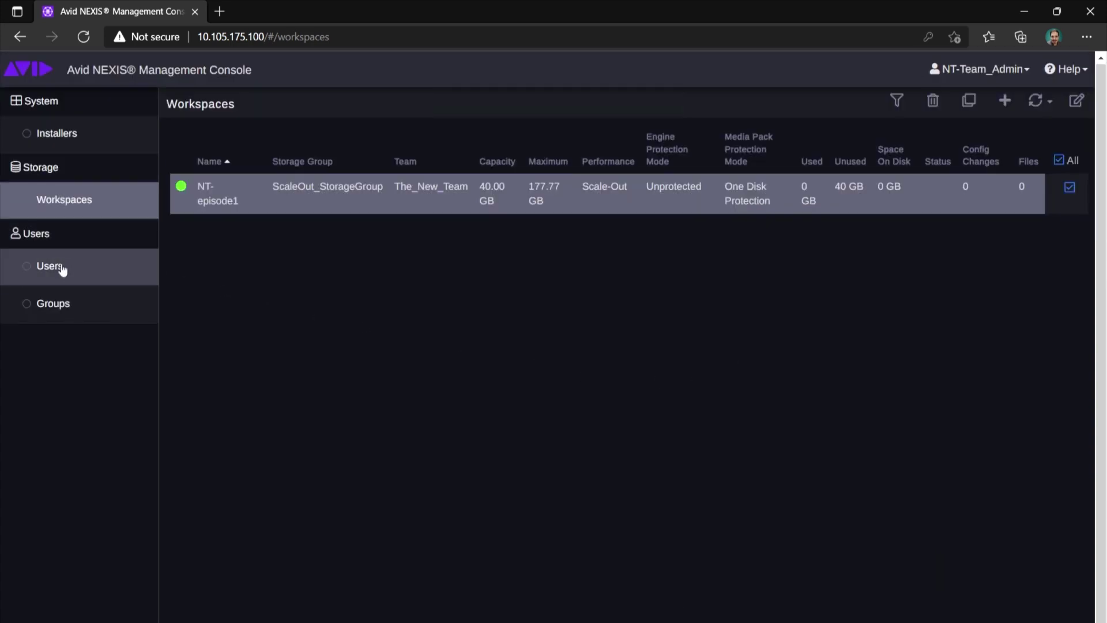
- Add user NT-editor_1 with a verified password and Read/Write access to NT-episode1
left_click(61, 269)
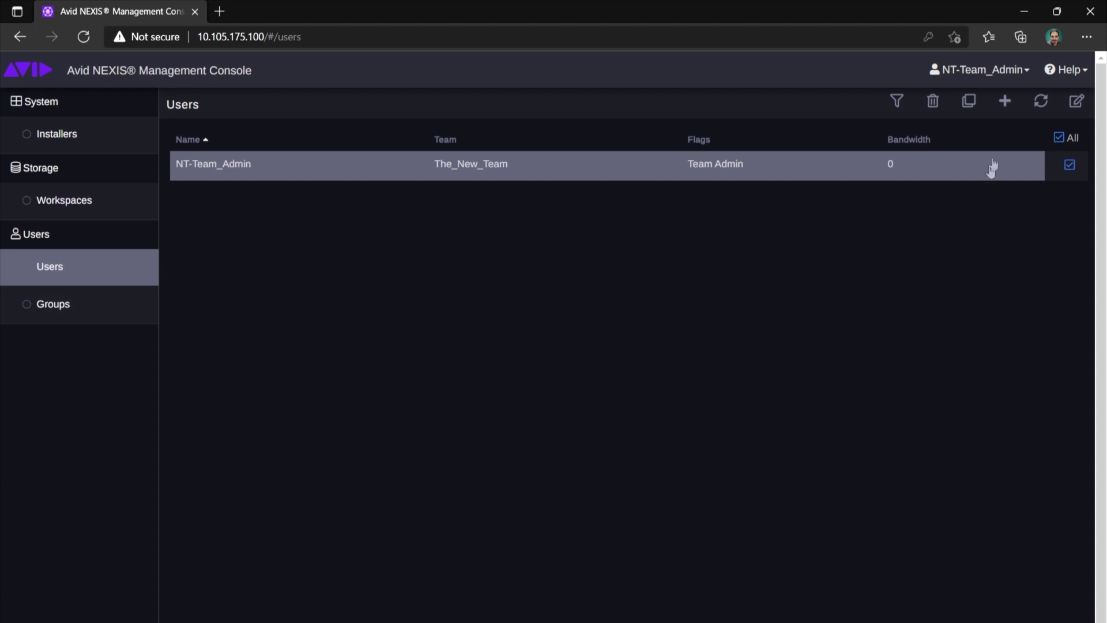
left_click(1003, 104)
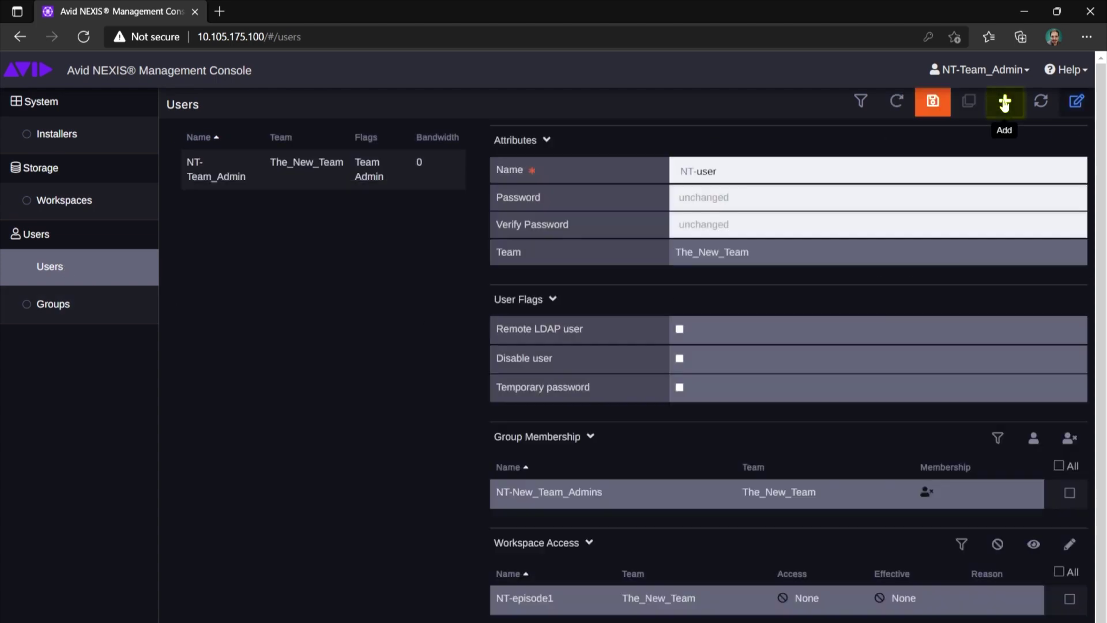
key("BackSpace")
key("BackSpace")
type("editor_1")
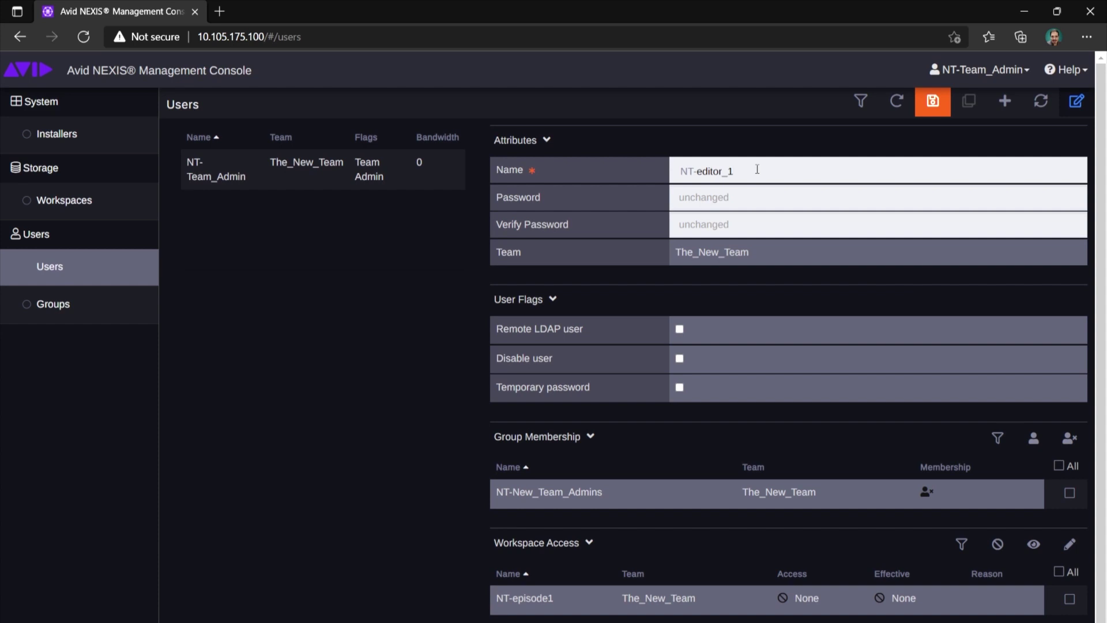
left_click(690, 196)
type("•••")
left_click(684, 224)
type("•")
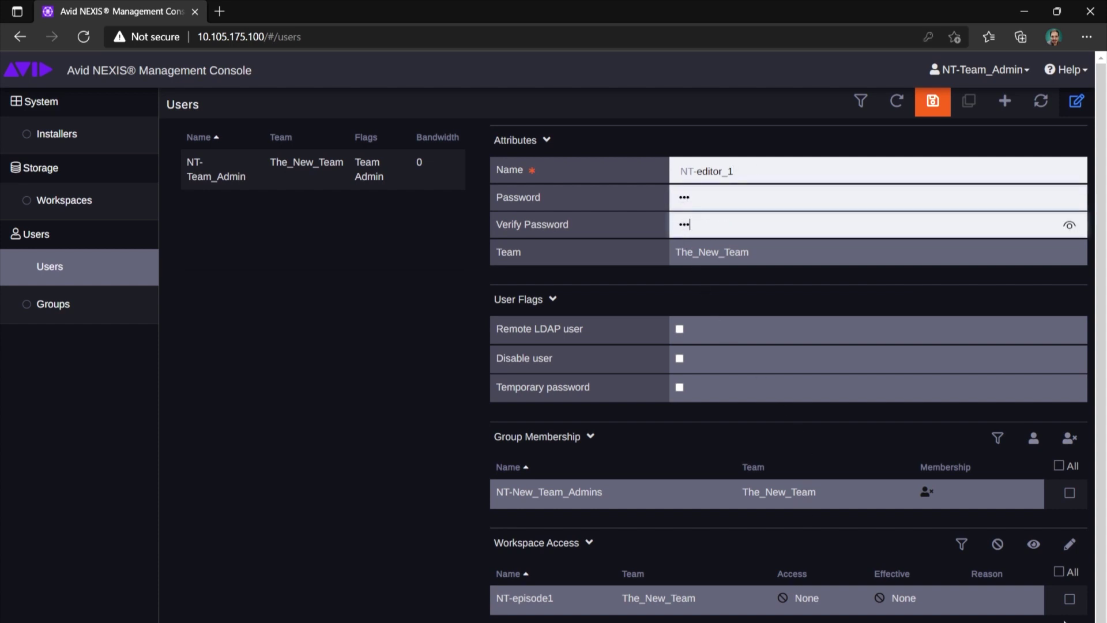
left_click(1070, 598)
left_click(1070, 543)
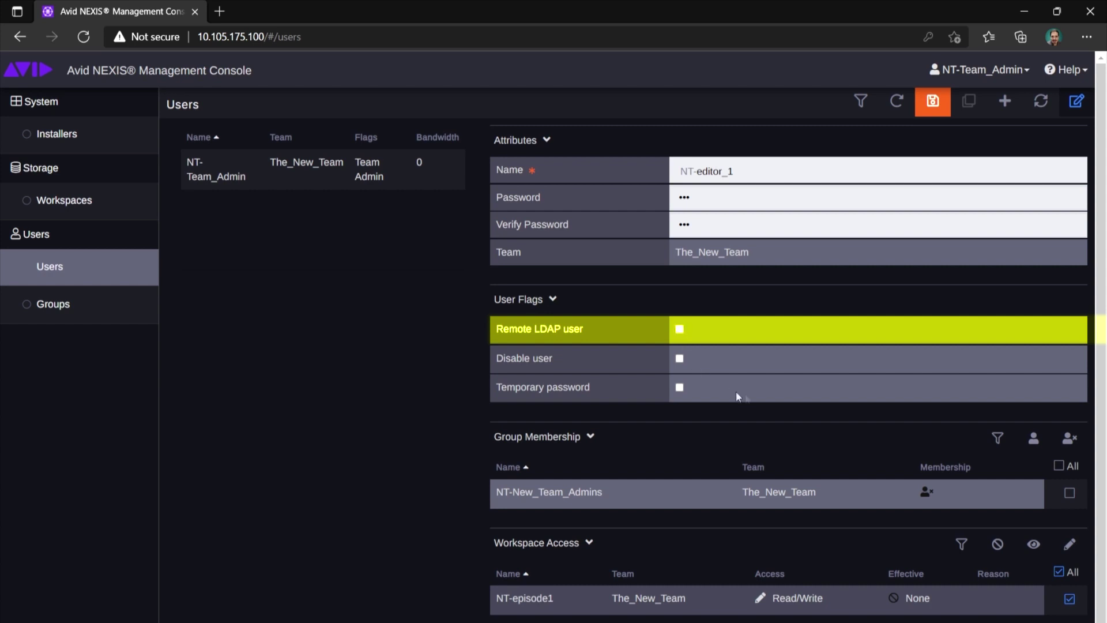
- Save user NT-editor_1 and show the Groups list
left_click(934, 102)
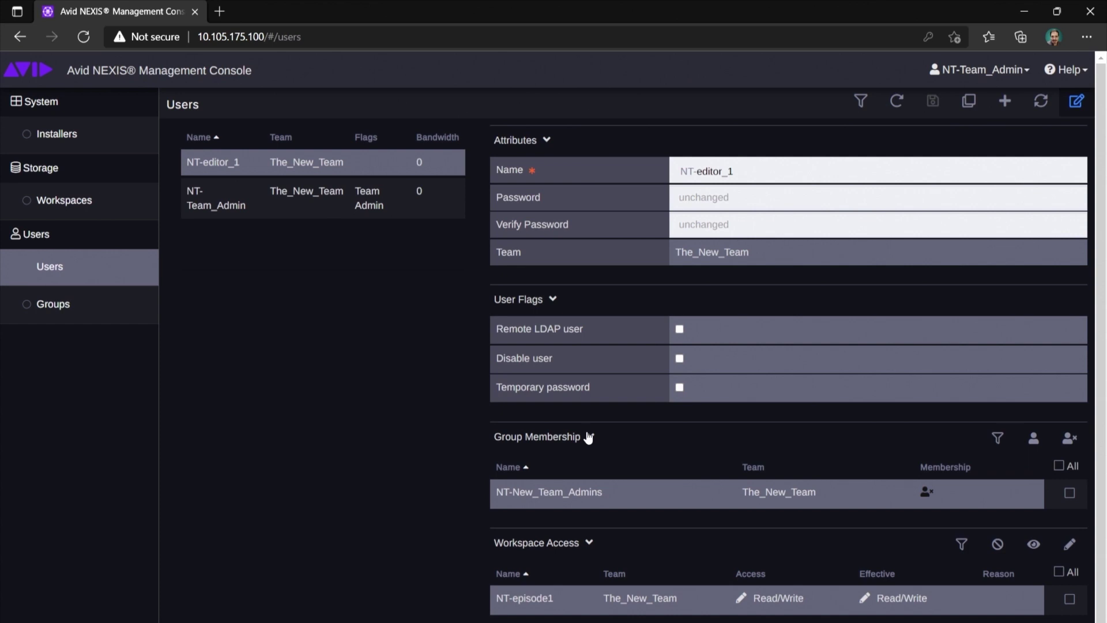
left_click(81, 304)
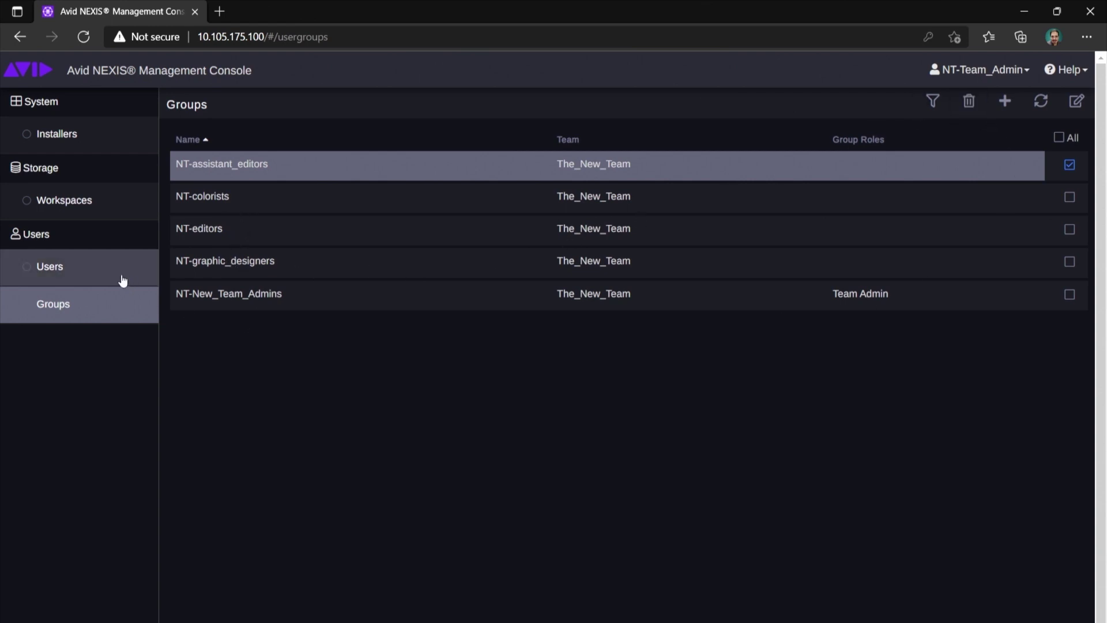
- Edit the NT-editors group so its NT-episode1 access is Read, and save it
left_click(78, 200)
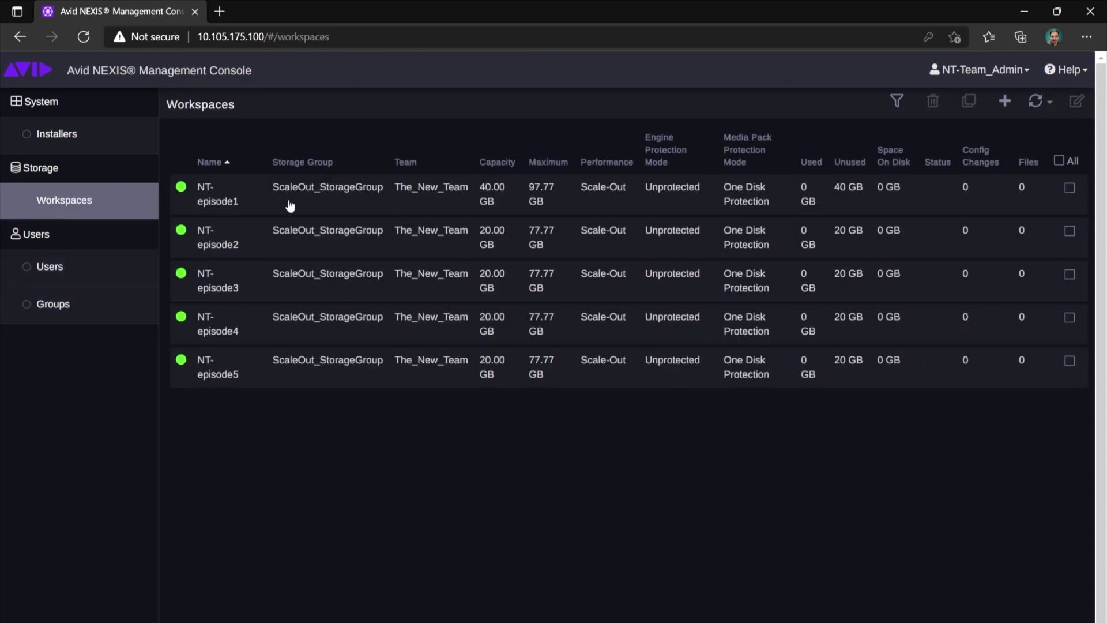
left_click(84, 304)
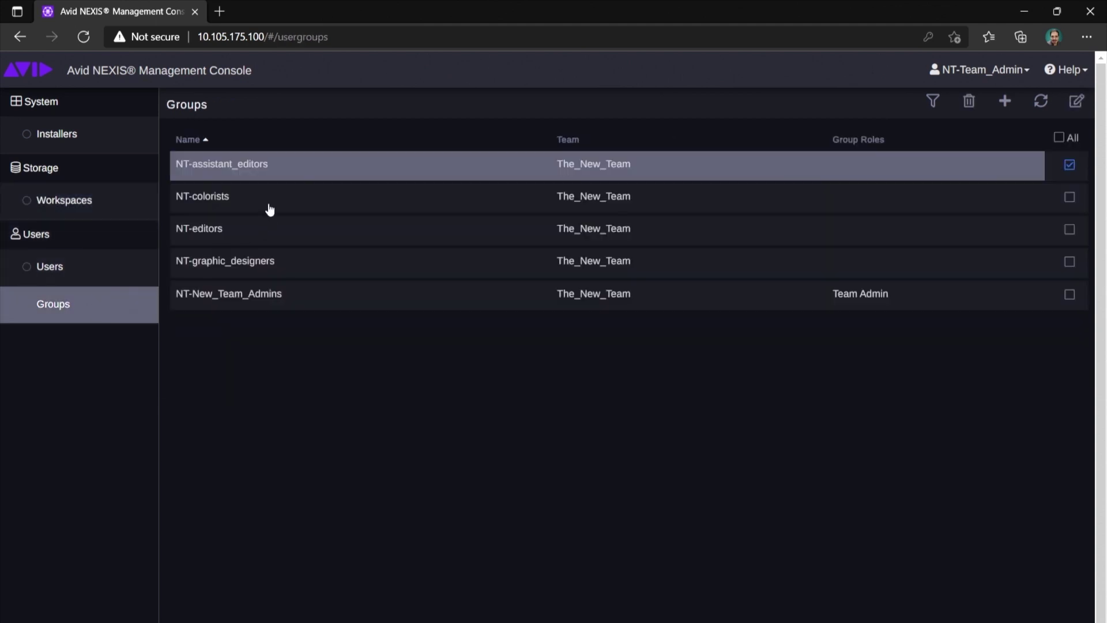
left_click(263, 229)
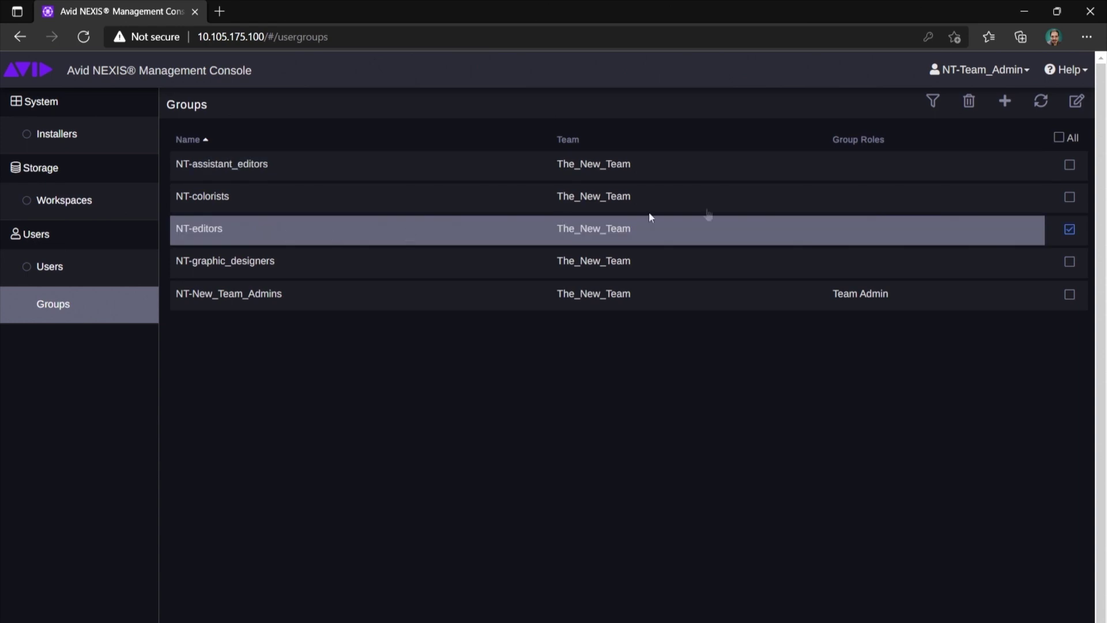
left_click(1078, 104)
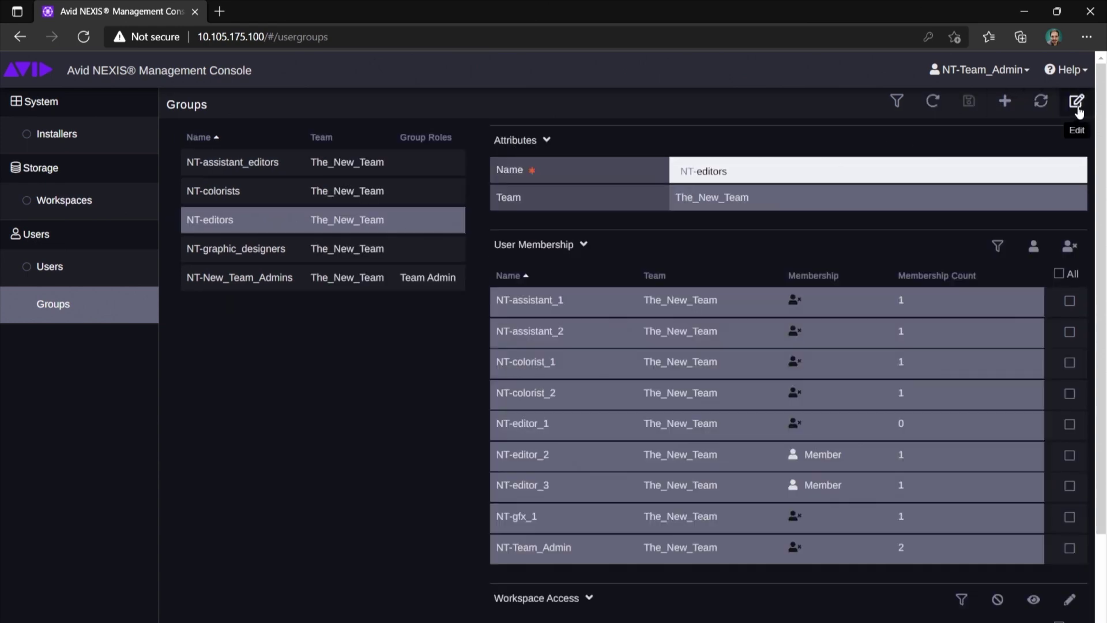
scroll(854, 522, "down", 3)
left_click(836, 516)
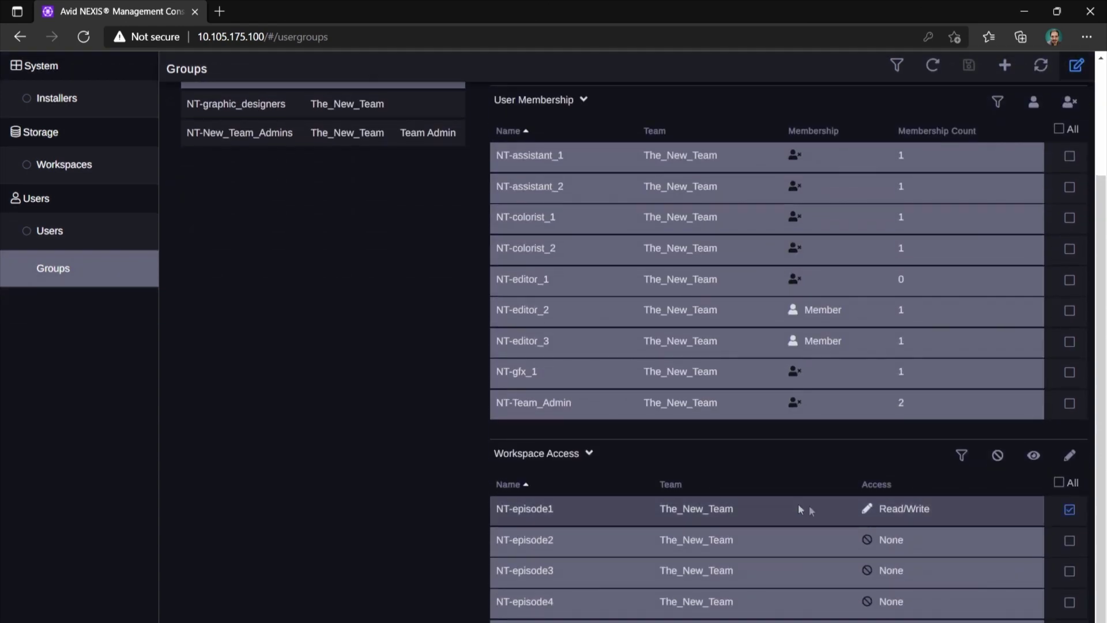
left_click(1035, 457)
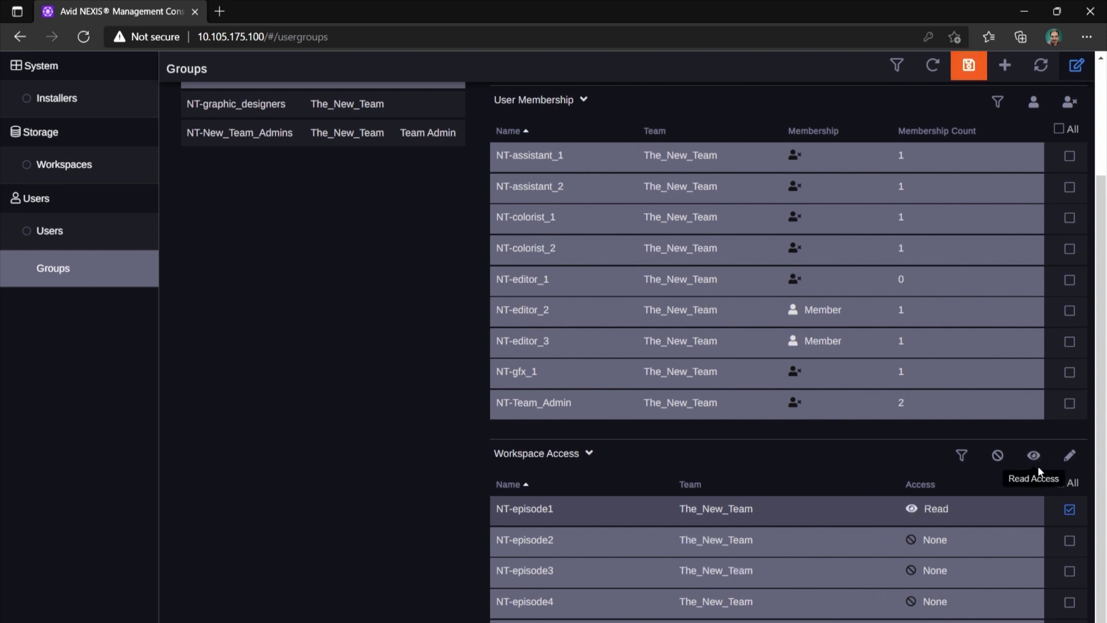
left_click(964, 67)
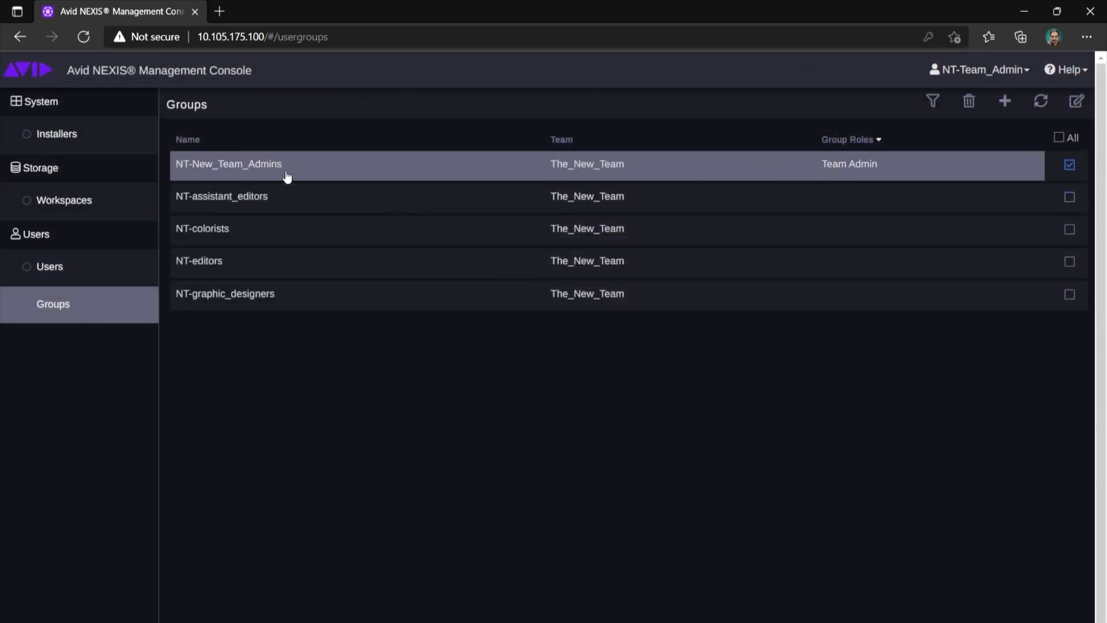
- Add NT-assistant_2 and NT-editor_1 as members of NT-New_Team_Admins and save
left_click(825, 167)
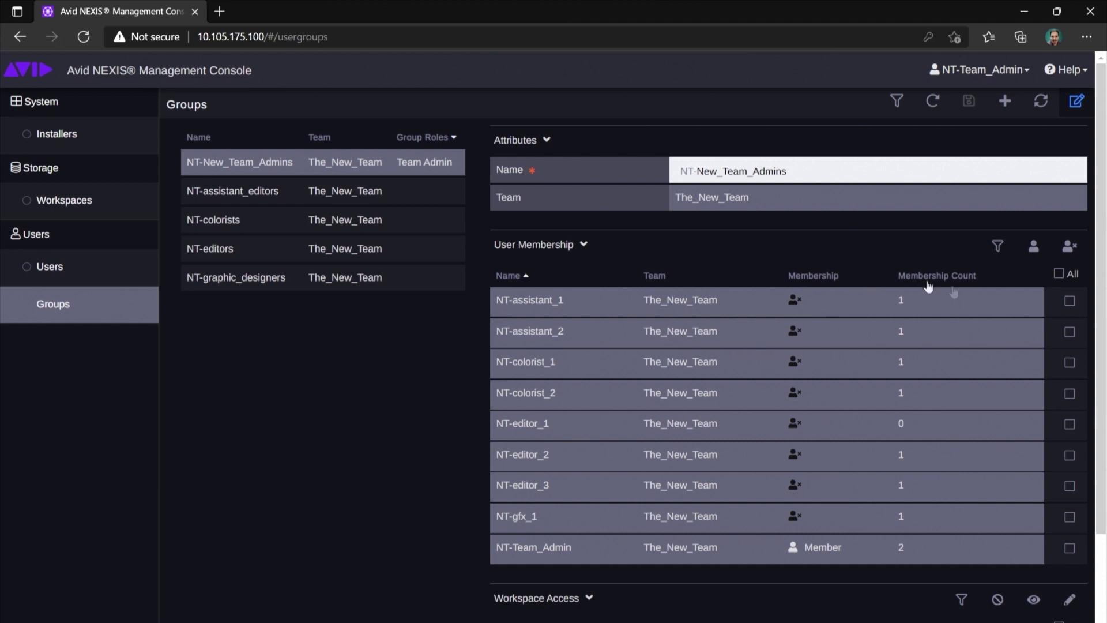
left_click(1068, 332)
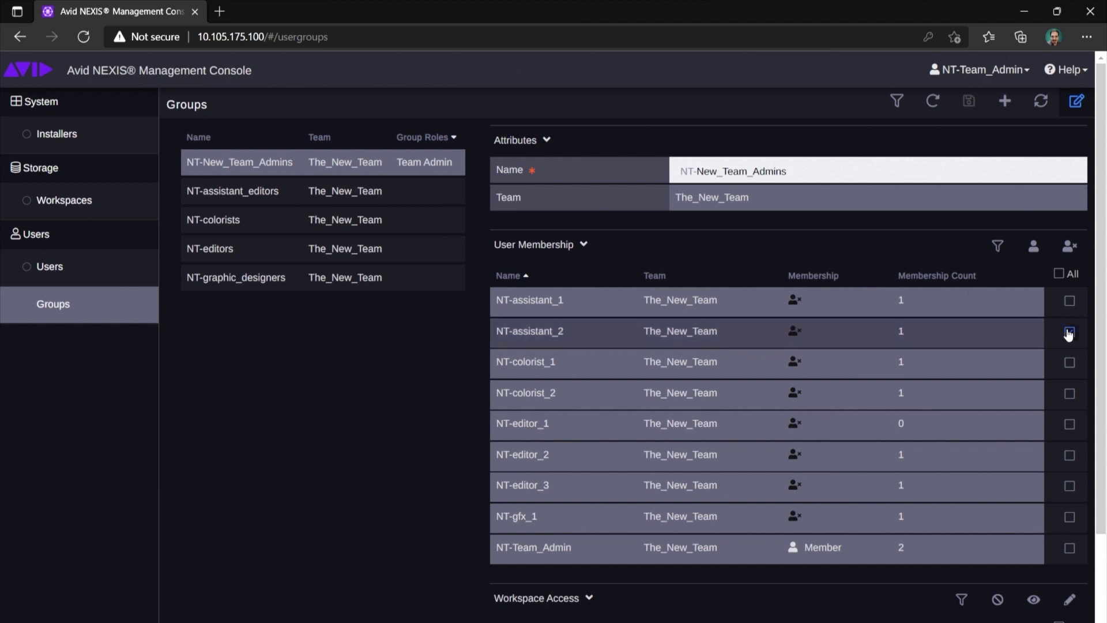
left_click(1033, 248)
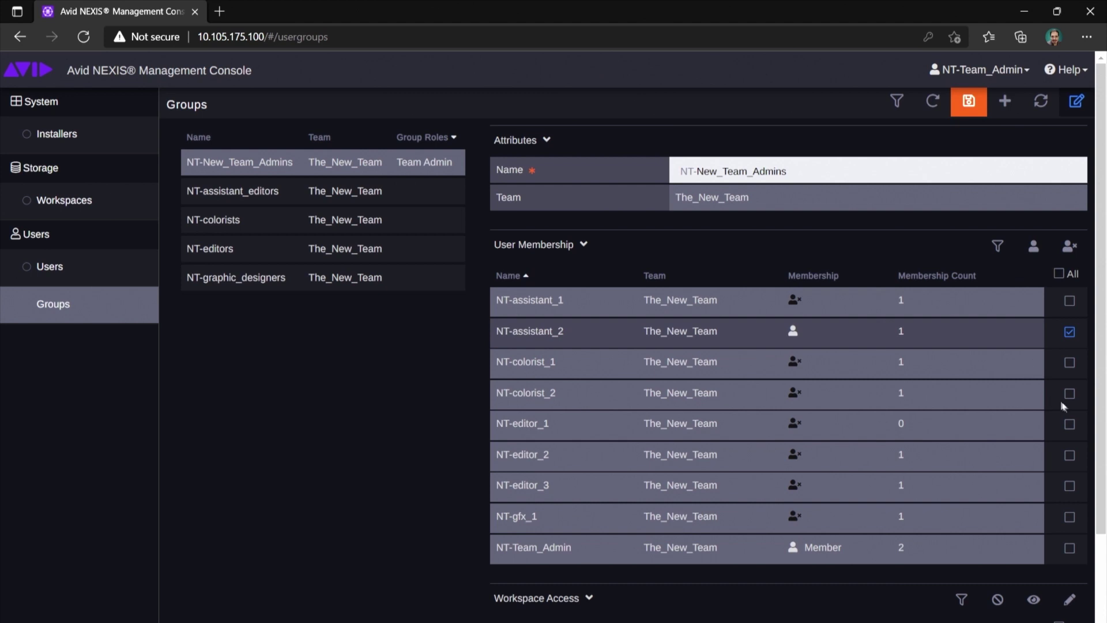
left_click(1069, 424)
left_click(1033, 247)
left_click(971, 104)
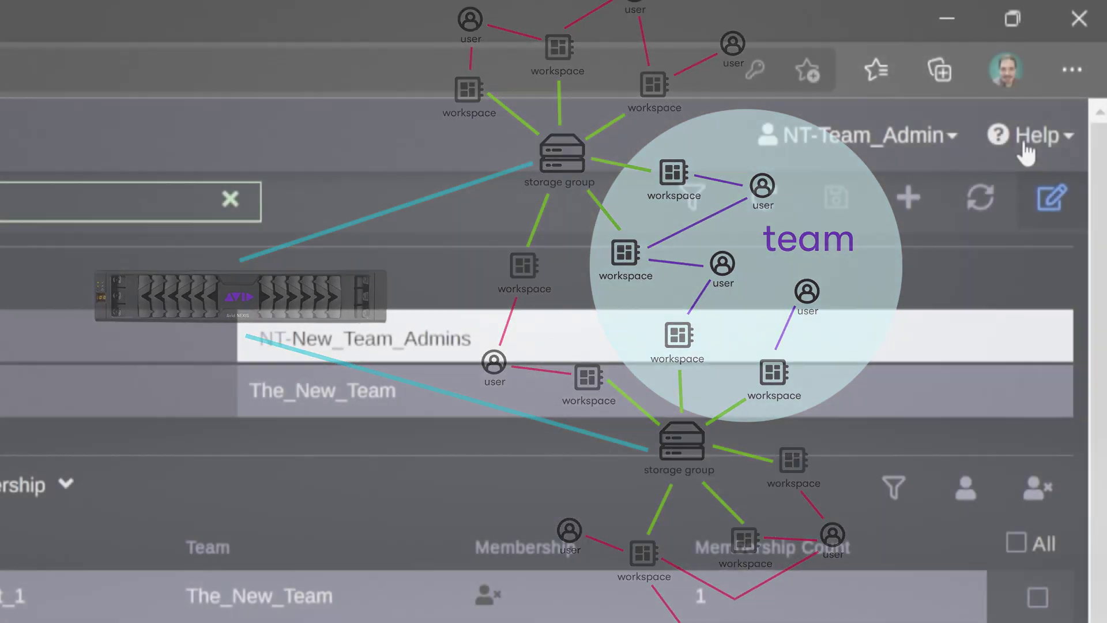
- Open the Avid NEXIS Documentation from the Help menu
left_click(1026, 149)
left_click(1002, 203)
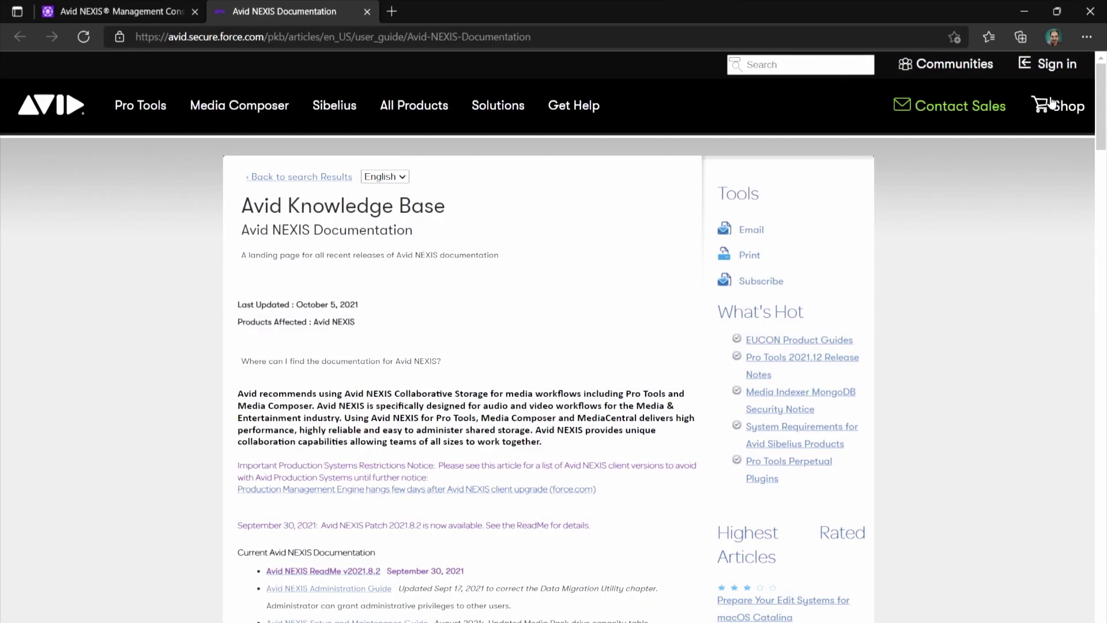